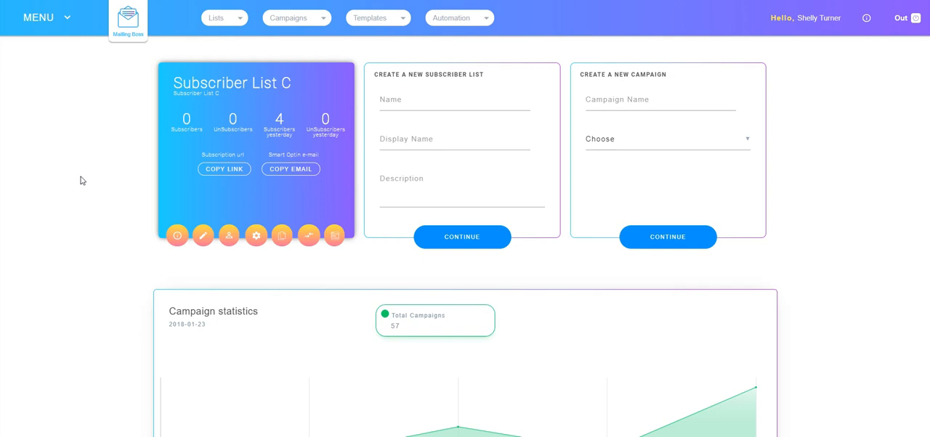
Create and save a new email sequence for Subscriber List C, named with the owner's first name plus "First Email Sequence"
{"action": "left_click", "coordinate": [85, 179]}
{"action": "left_click", "coordinate": [176, 242]}
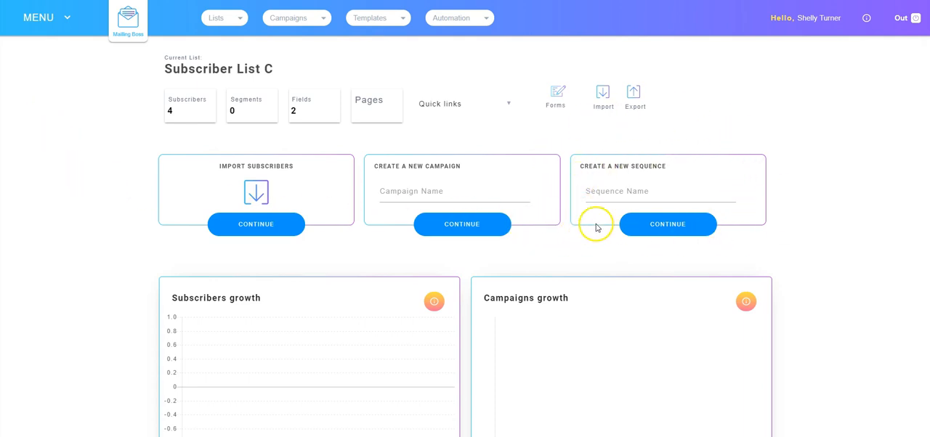
{"action": "left_click", "coordinate": [600, 193]}
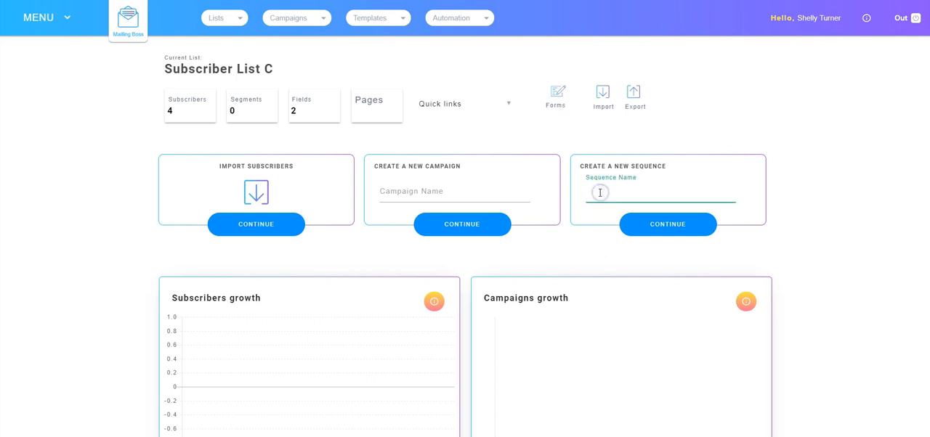
{"action": "left_click", "coordinate": [670, 208]}
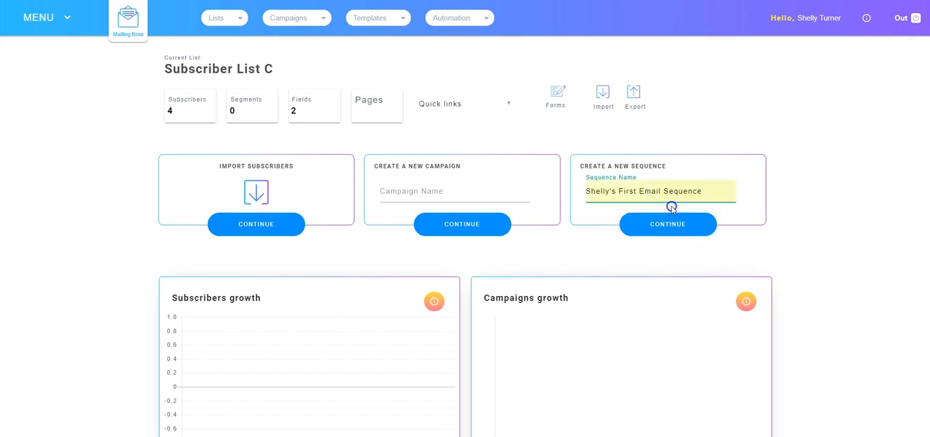
{"action": "left_click", "coordinate": [664, 228]}
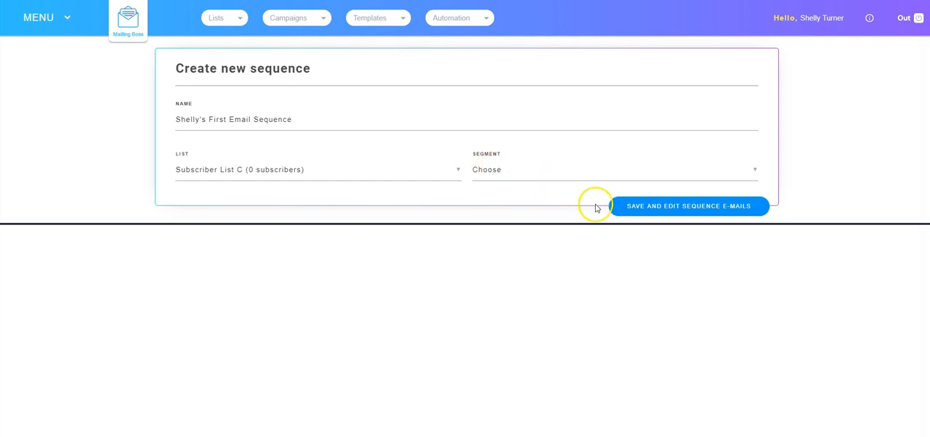
{"action": "left_click", "coordinate": [644, 209]}
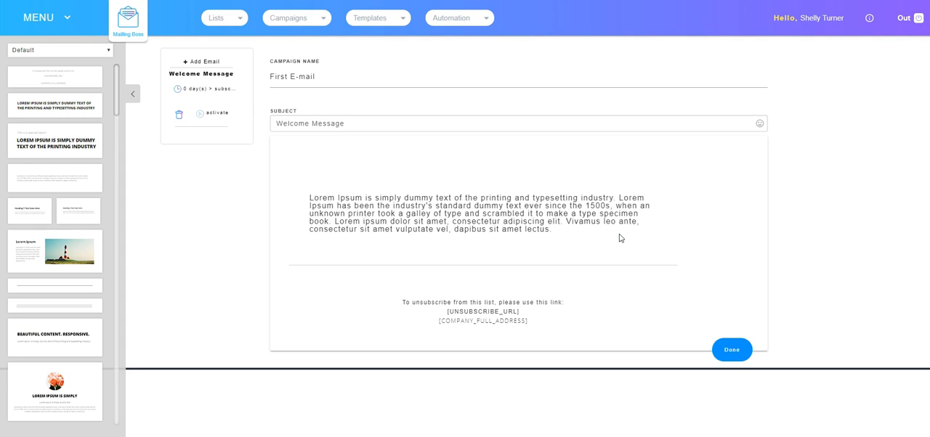
Add two more emails to the sequence and open the Welcome Message email
{"action": "left_click", "coordinate": [209, 61]}
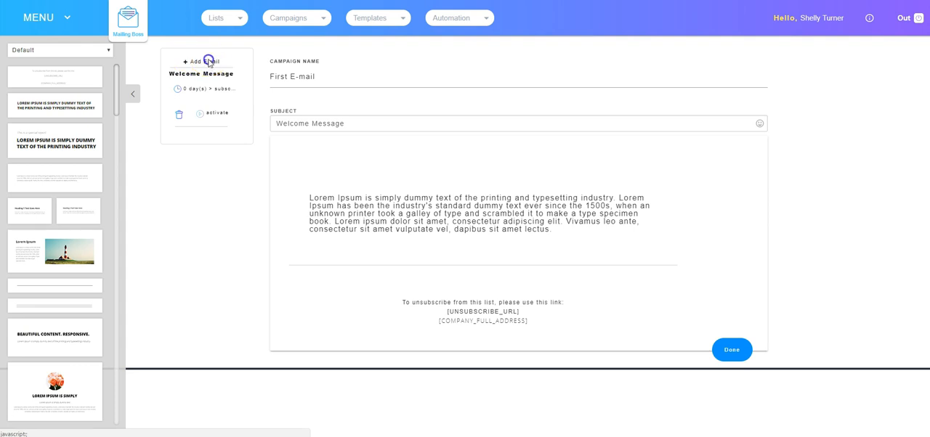
{"action": "left_click", "coordinate": [198, 63]}
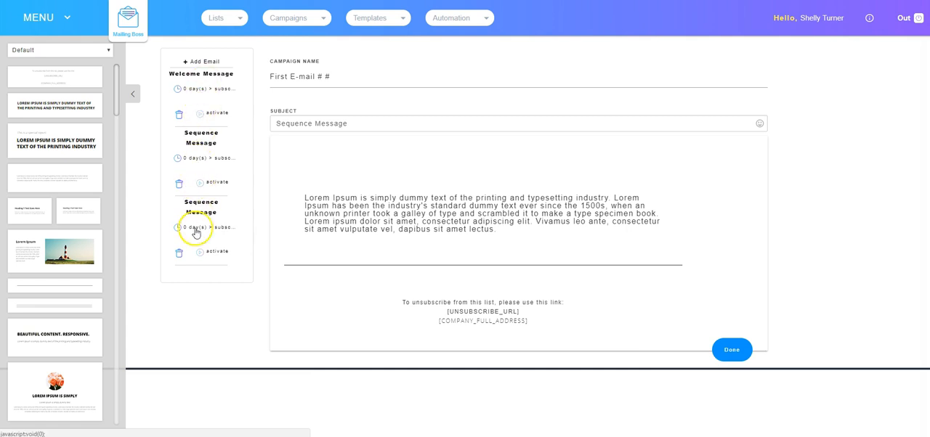
{"action": "left_click", "coordinate": [200, 73]}
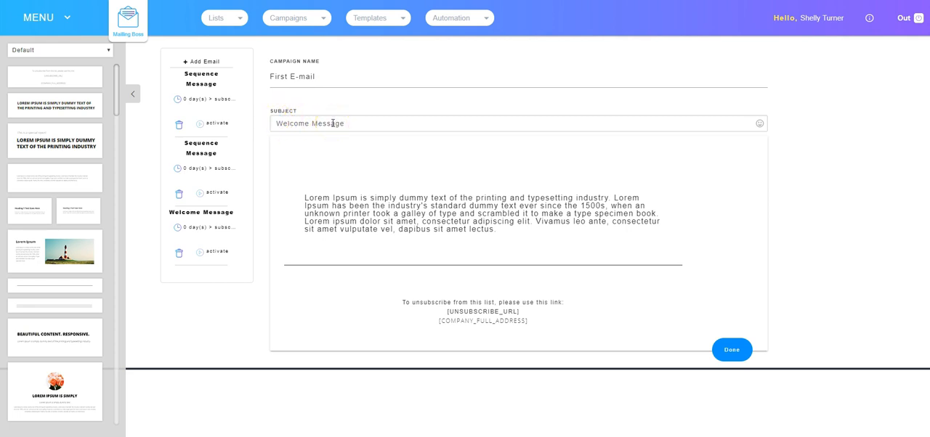
Name the welcome email "First E-mail - 0 Day" and set its subject to "Welcome to the first day of your Email Course"
{"action": "left_click", "coordinate": [319, 76]}
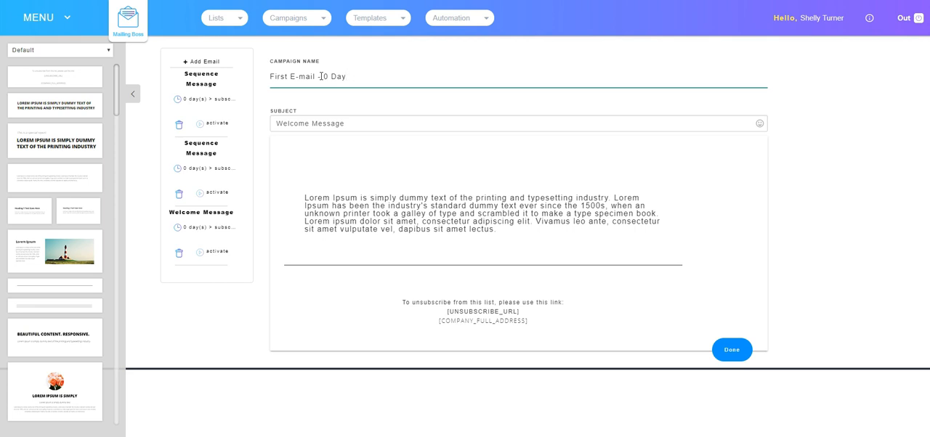
{"action": "left_click_drag", "start_coordinate": [346, 124], "coordinate": [289, 123]}
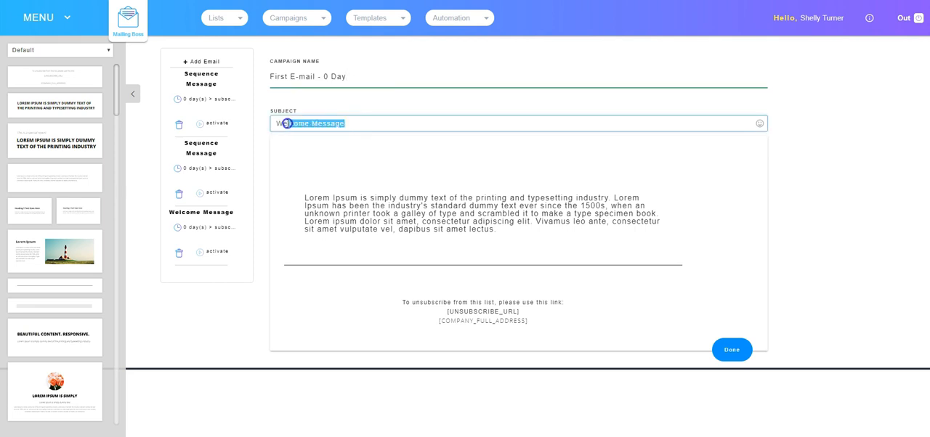
{"action": "type", "text": "Welcome to the first day of your Email Course"}
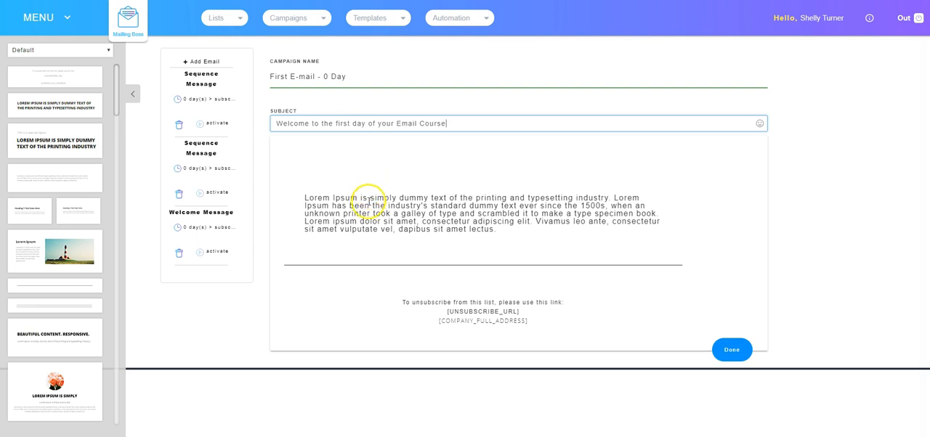
Insert the special-report heading block and the lighthouse text-and-image block above the first email's body paragraph
{"action": "left_click", "coordinate": [429, 198]}
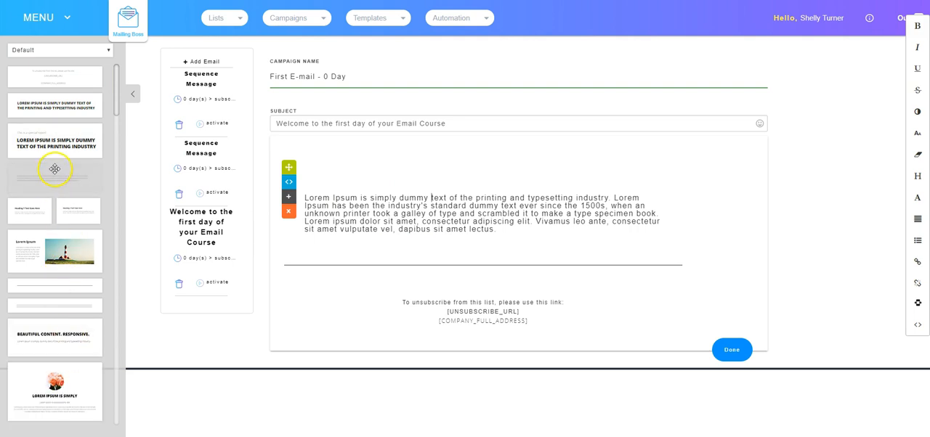
{"action": "left_click_drag", "start_coordinate": [39, 139], "coordinate": [312, 164]}
{"action": "left_click_drag", "start_coordinate": [465, 159], "coordinate": [465, 158]}
{"action": "left_click_drag", "start_coordinate": [48, 231], "coordinate": [486, 318]}
{"action": "scroll", "coordinate": [471, 321], "scroll_direction": "down", "scroll_amount": 3}
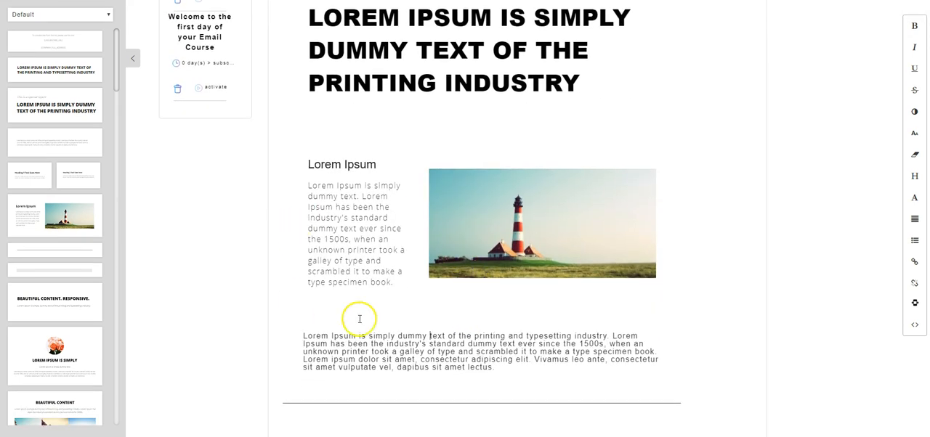
{"action": "scroll", "coordinate": [513, 305], "scroll_direction": "up", "scroll_amount": 3}
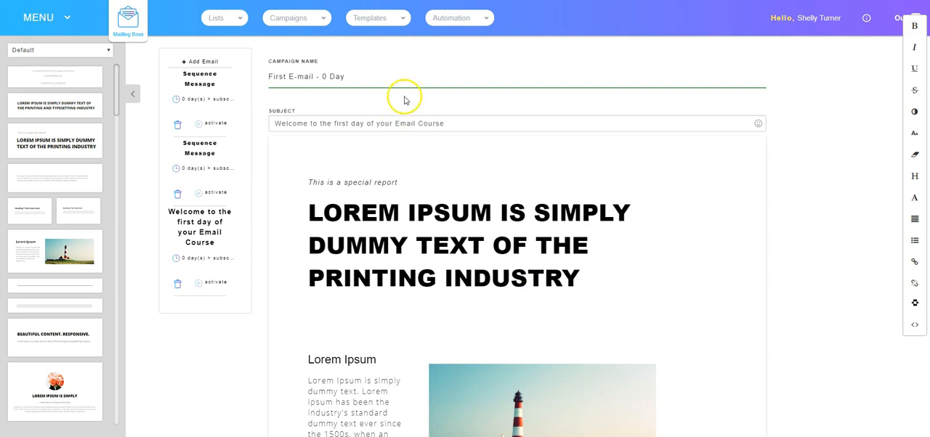
{"action": "scroll", "coordinate": [305, 228], "scroll_direction": "down", "scroll_amount": 1}
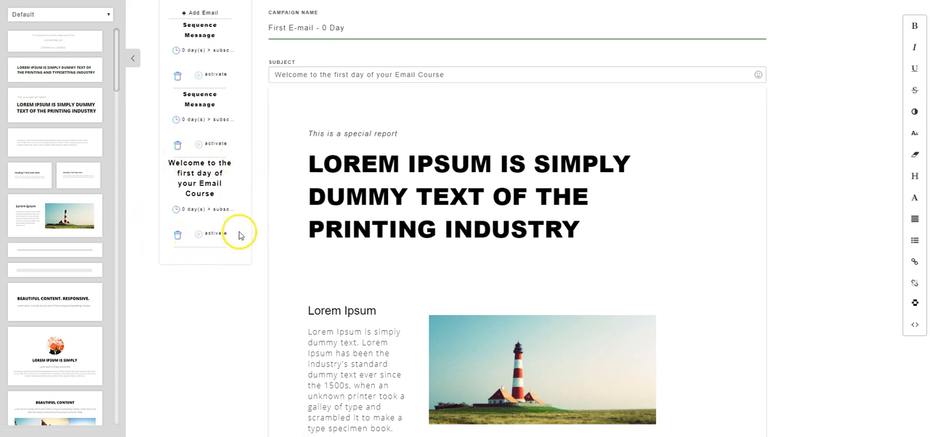
Save the first email's autoresponder options as AFTER-SUBSCRIBE with 0 Day, and activate the email
{"action": "left_click", "coordinate": [196, 212]}
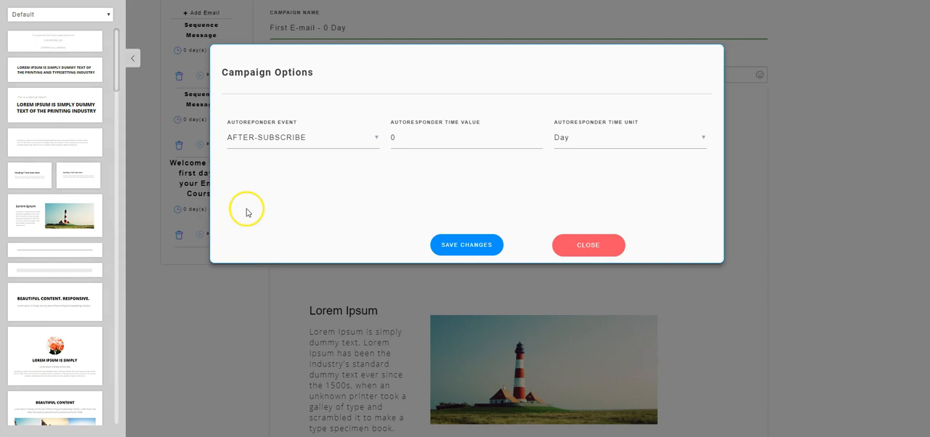
{"action": "left_click", "coordinate": [271, 140]}
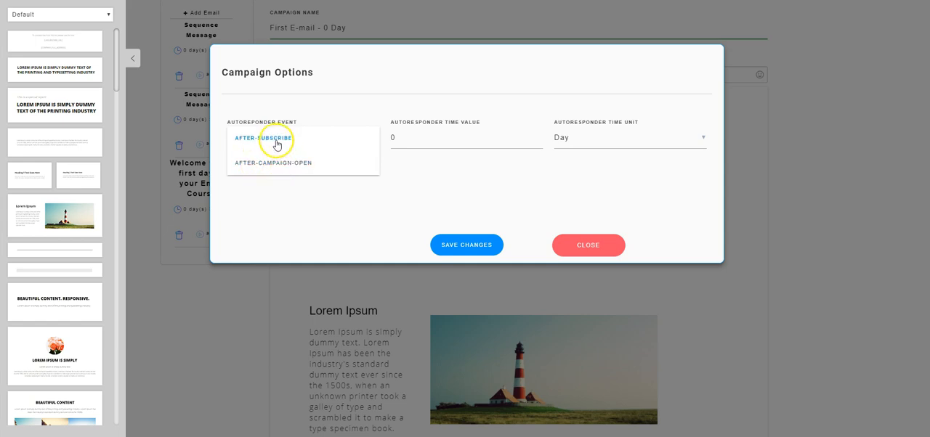
{"action": "left_click", "coordinate": [275, 138]}
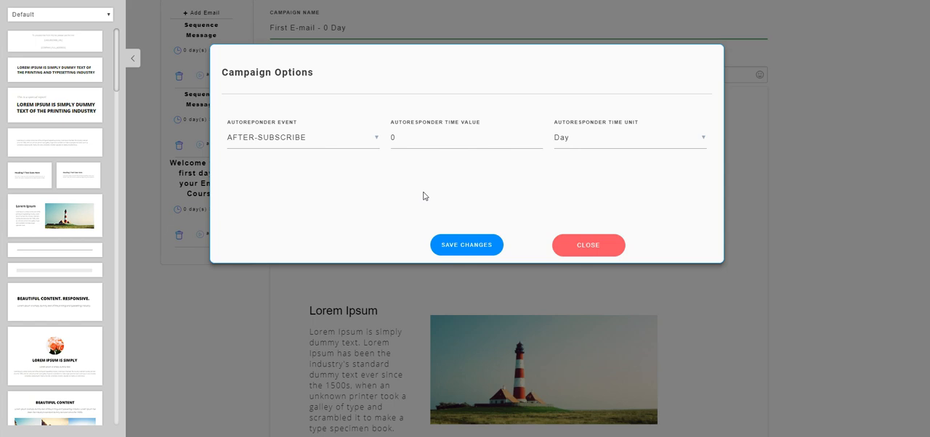
{"action": "left_click", "coordinate": [467, 244]}
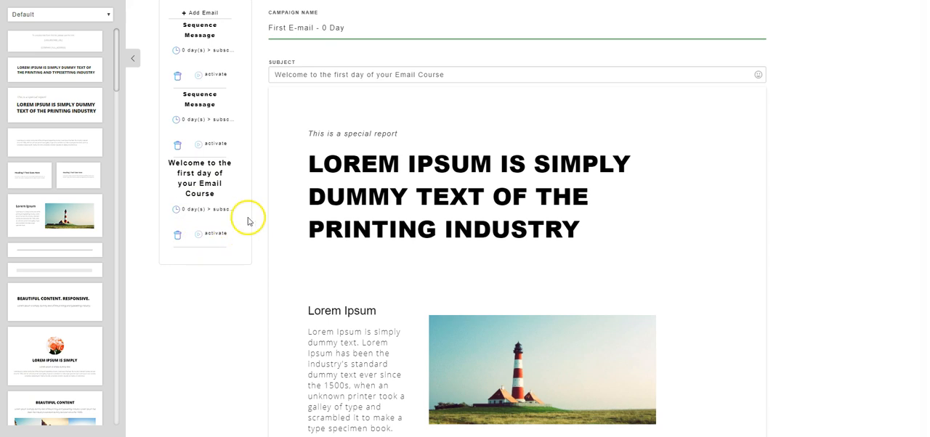
{"action": "left_click", "coordinate": [214, 234]}
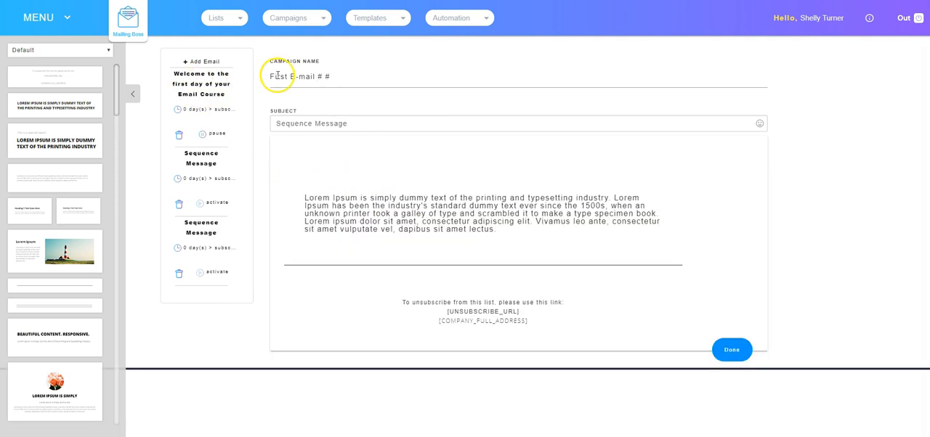
Name the second email "Second Email - 2 Day" and set its subject to "Lesson 2 of your Email Course"
{"action": "left_click_drag", "start_coordinate": [350, 77], "coordinate": [274, 78]}
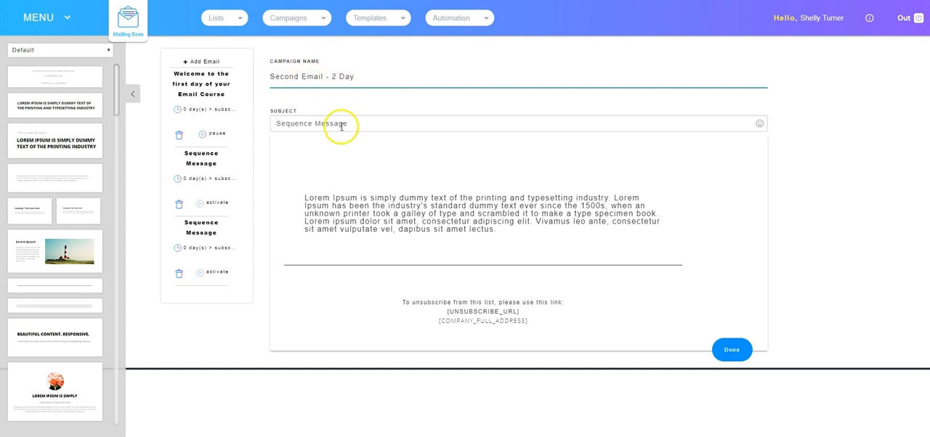
{"action": "left_click_drag", "start_coordinate": [278, 123], "coordinate": [349, 126]}
{"action": "type", "text": "Lesson 2 of your Email Course"}
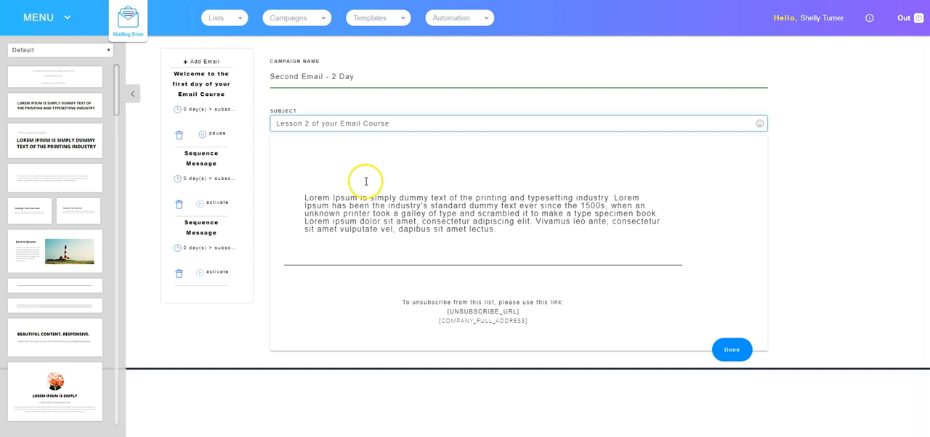
Insert the special-report heading block in the second email and move it above the body paragraph
{"action": "left_click", "coordinate": [393, 210]}
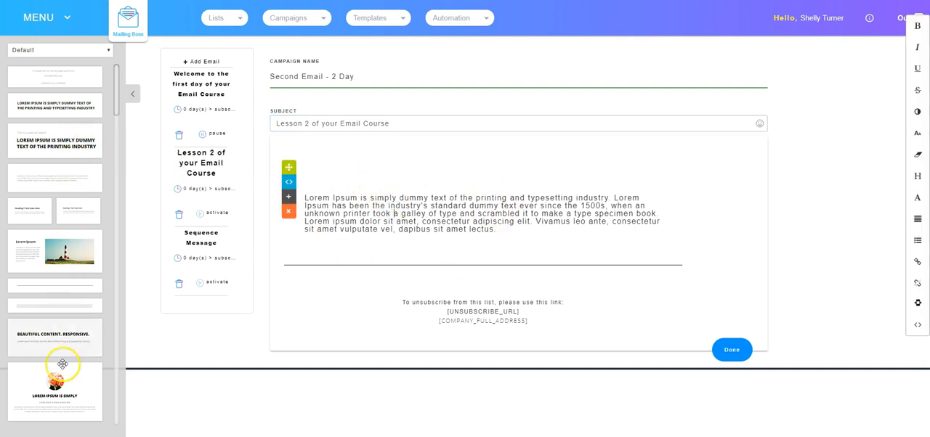
{"action": "left_click_drag", "start_coordinate": [72, 113], "coordinate": [429, 165]}
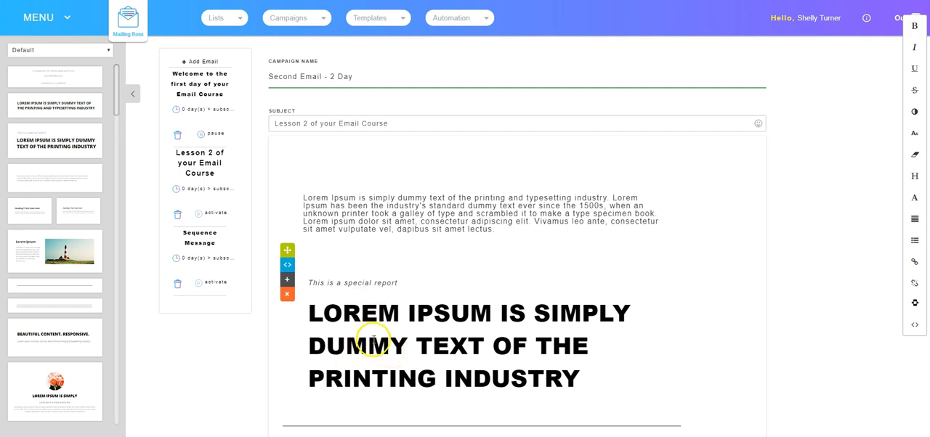
{"action": "left_click", "coordinate": [401, 346]}
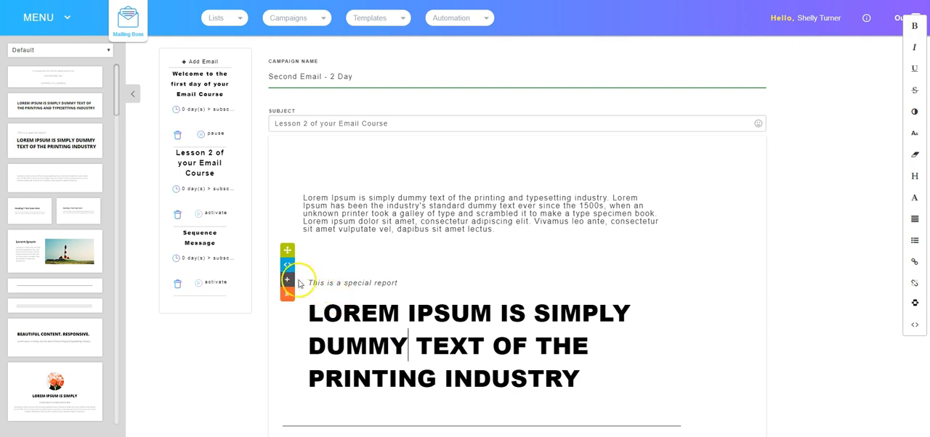
{"action": "left_click_drag", "start_coordinate": [287, 282], "coordinate": [288, 123]}
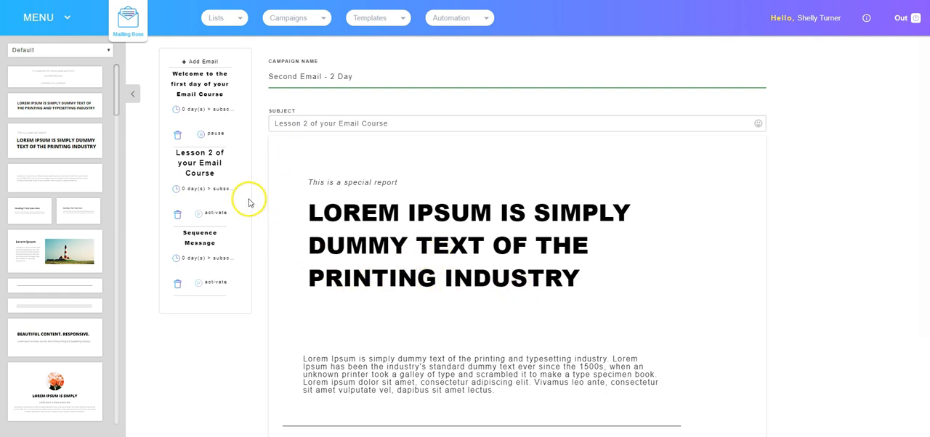
Set the Lesson 2 email's autoresponder time value to 2 days after subscribing, and activate the email
{"action": "left_click", "coordinate": [200, 188]}
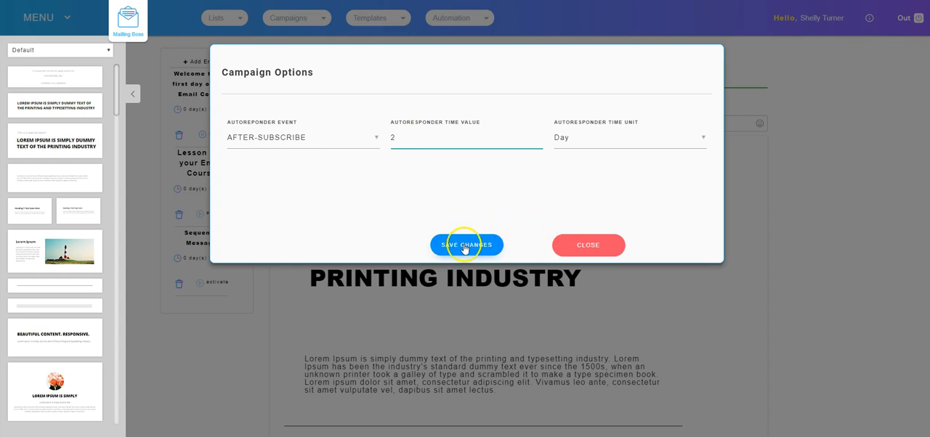
{"action": "left_click", "coordinate": [572, 253]}
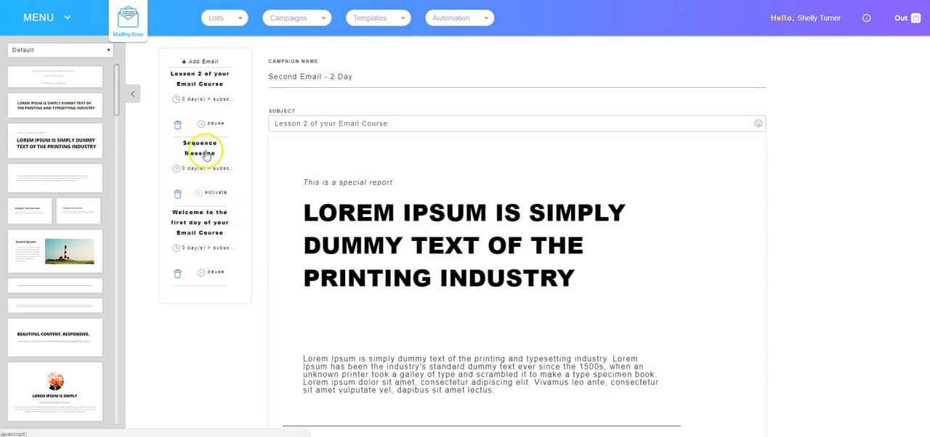
Open the remaining Sequence Message, name it "Third email - 4 day" and set its subject to "Lesson 3 of your Email Course"
{"action": "left_click", "coordinate": [201, 154]}
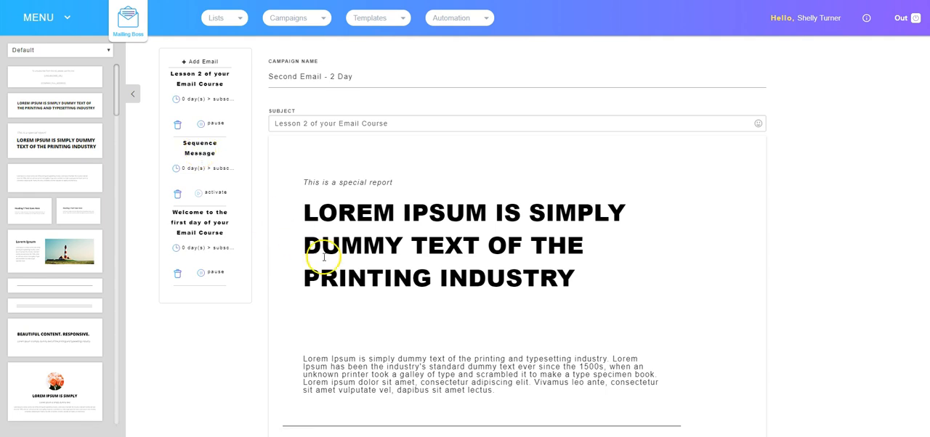
{"action": "left_click_drag", "start_coordinate": [272, 80], "coordinate": [359, 83]}
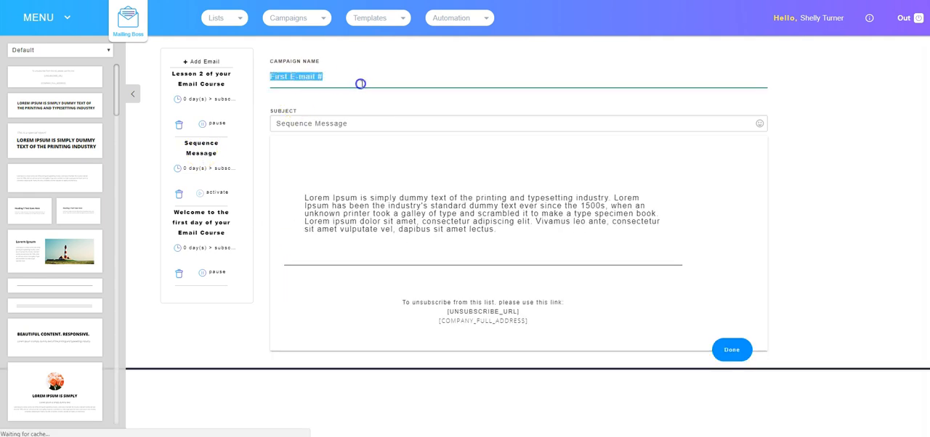
{"action": "type", "text": "Third email - 4 day"}
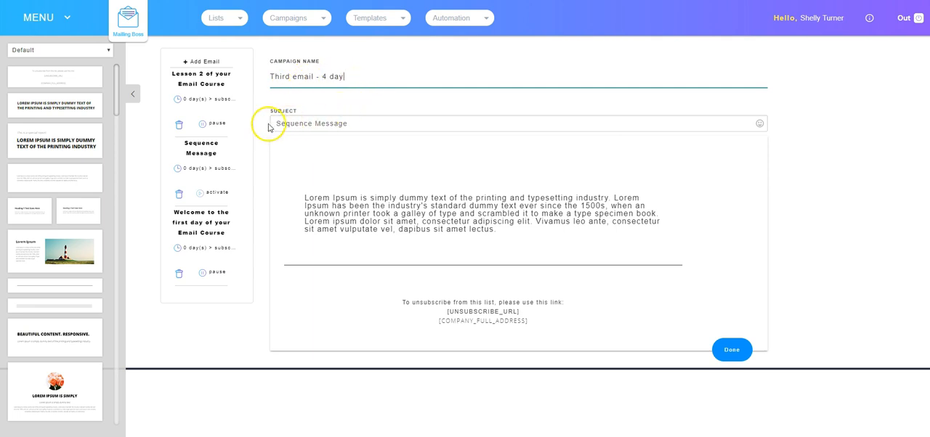
{"action": "left_click_drag", "start_coordinate": [279, 124], "coordinate": [395, 126]}
{"action": "type", "text": "Lesson 3 of your Email Course"}
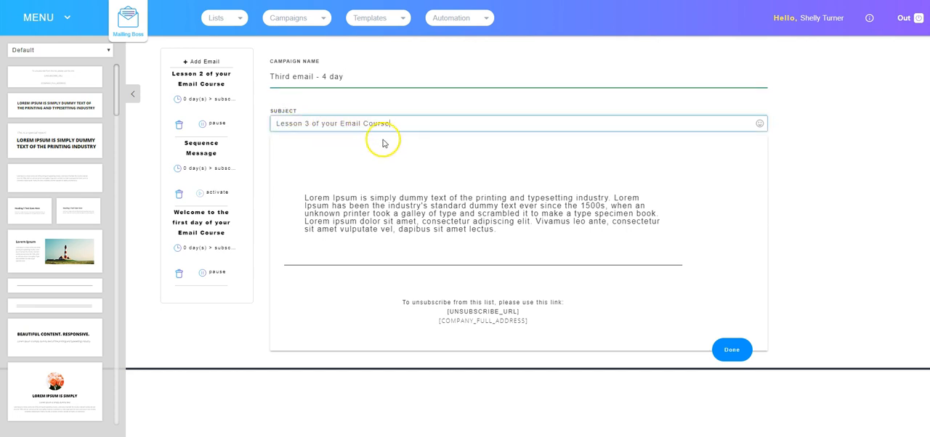
Insert the "Beautiful Content" block with three photos above the third email's body paragraph
{"action": "left_click", "coordinate": [417, 209]}
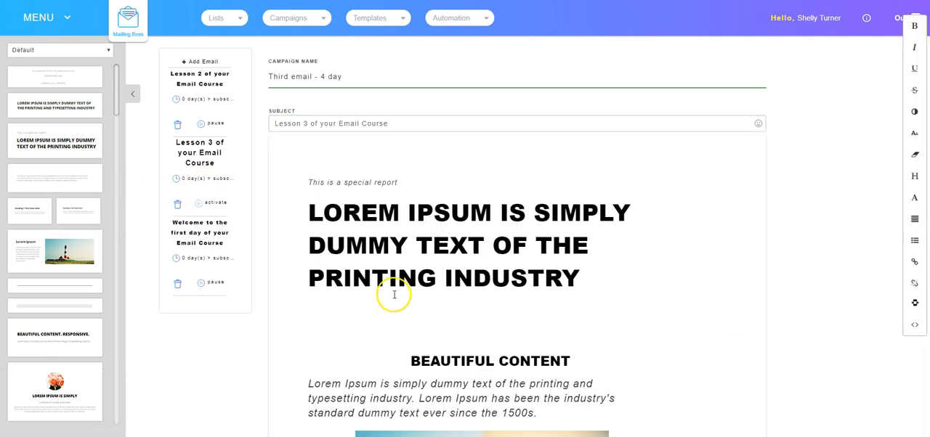
{"action": "scroll", "coordinate": [457, 290], "scroll_direction": "down", "scroll_amount": 4}
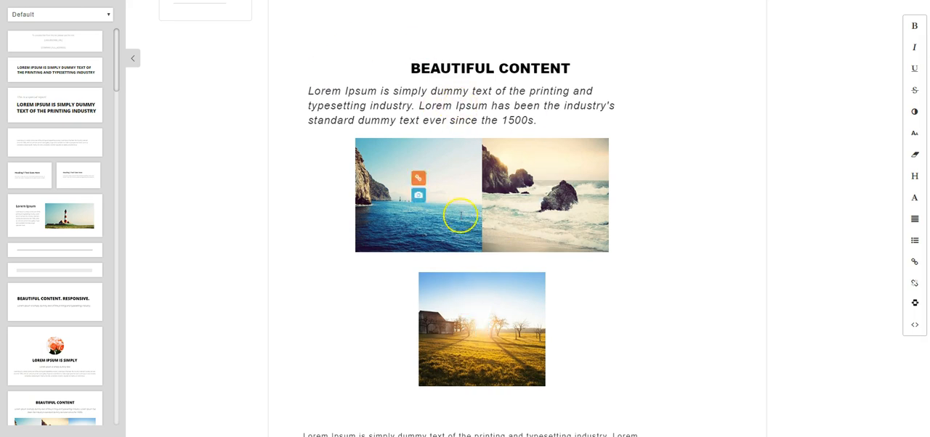
Set the Lesson 3 email's autoresponder time value to 4 days after subscribing, save the campaign options, and activate the email
{"action": "scroll", "coordinate": [501, 251], "scroll_direction": "up", "scroll_amount": 4}
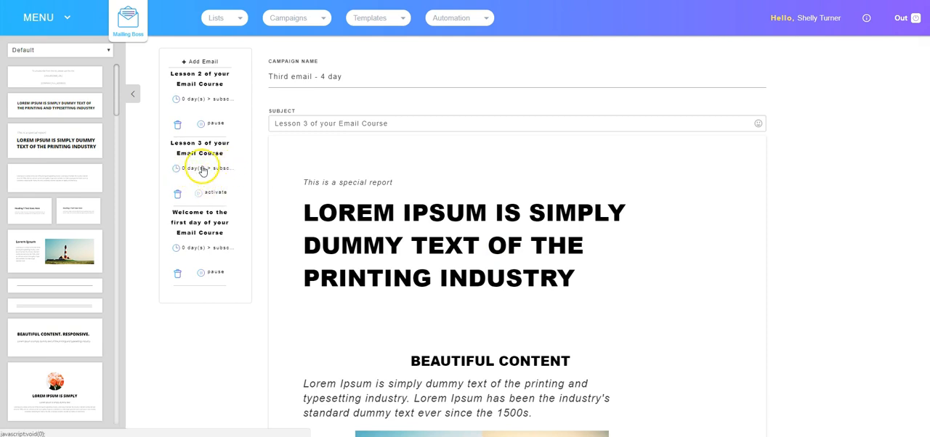
{"action": "left_click", "coordinate": [199, 170]}
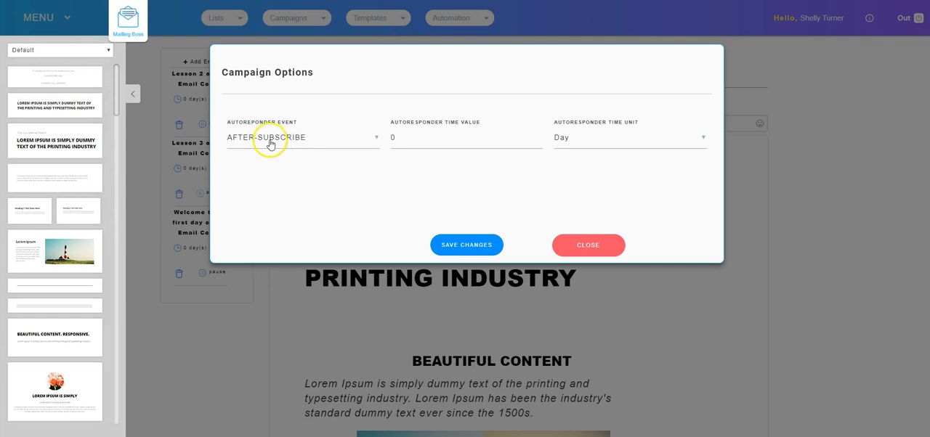
{"action": "left_click", "coordinate": [422, 138]}
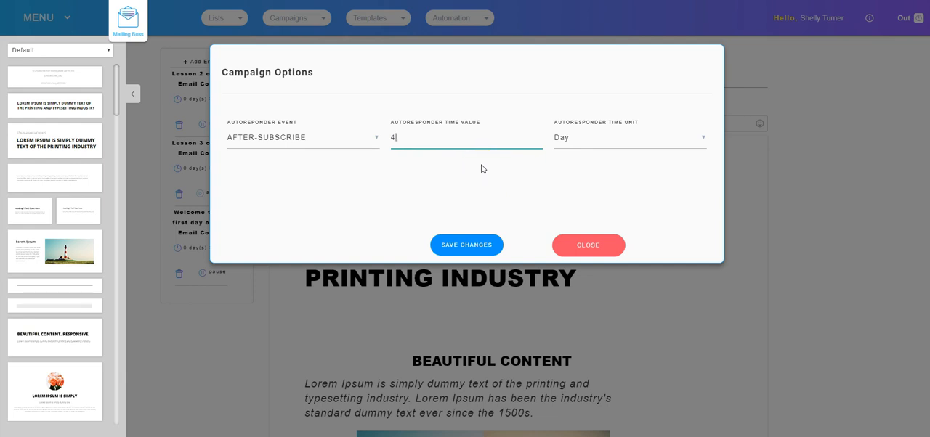
{"action": "left_click", "coordinate": [466, 245]}
{"action": "left_click", "coordinate": [574, 246]}
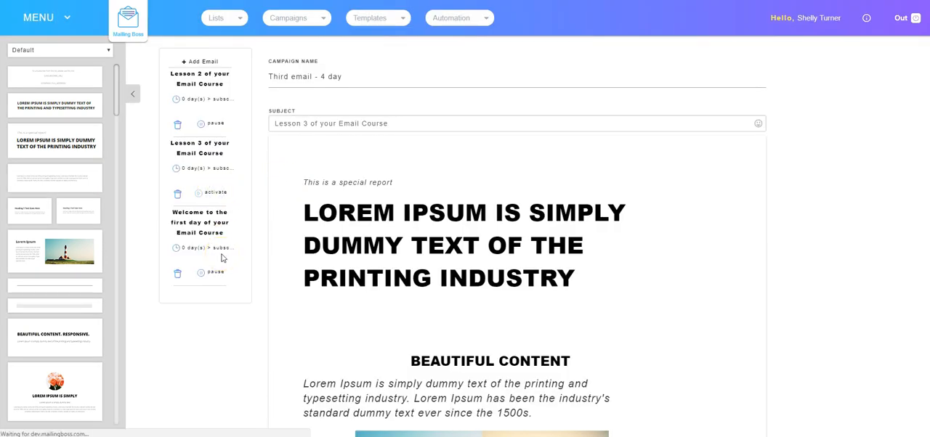
{"action": "left_click", "coordinate": [328, 243]}
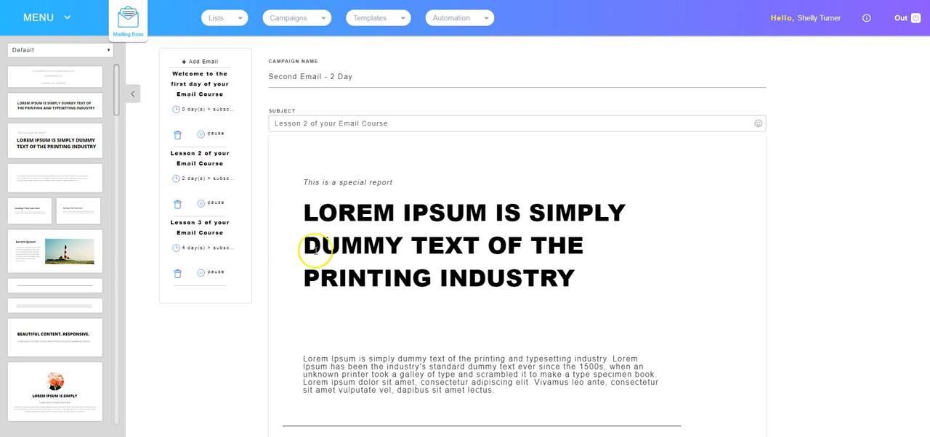
Finish editing the three-email sequence and return from its statistics overview to the dashboard
{"action": "scroll", "coordinate": [509, 248], "scroll_direction": "down", "scroll_amount": 2}
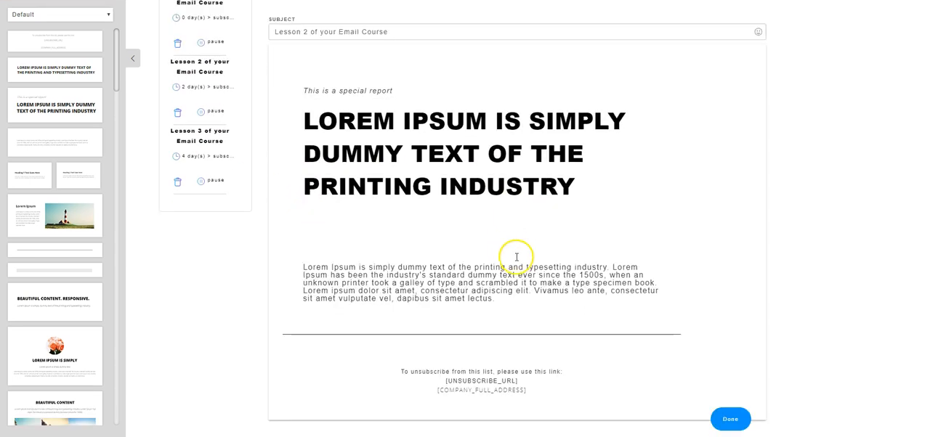
{"action": "left_click", "coordinate": [729, 422]}
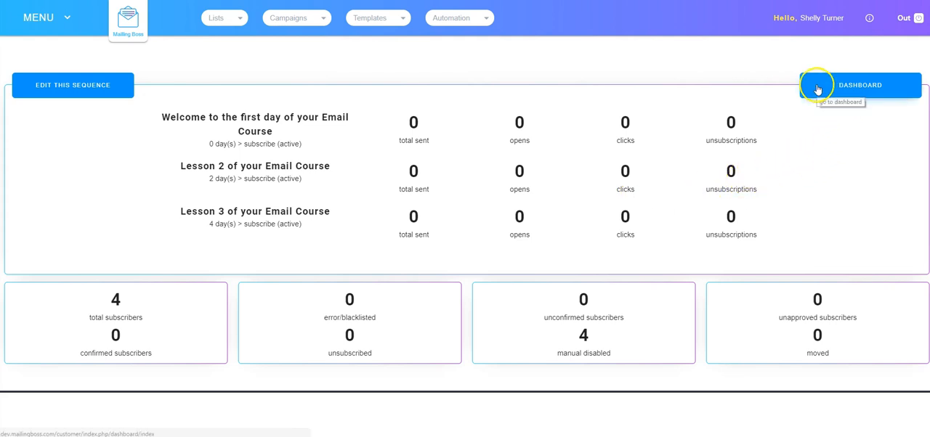
{"action": "left_click", "coordinate": [857, 85]}
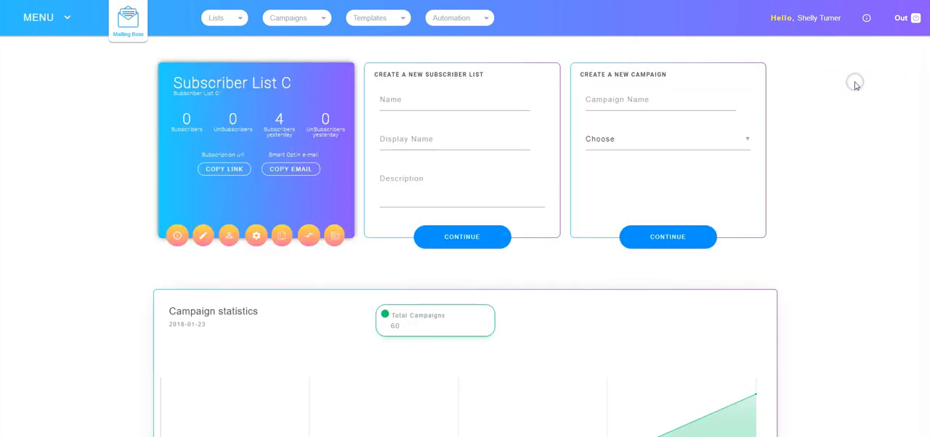